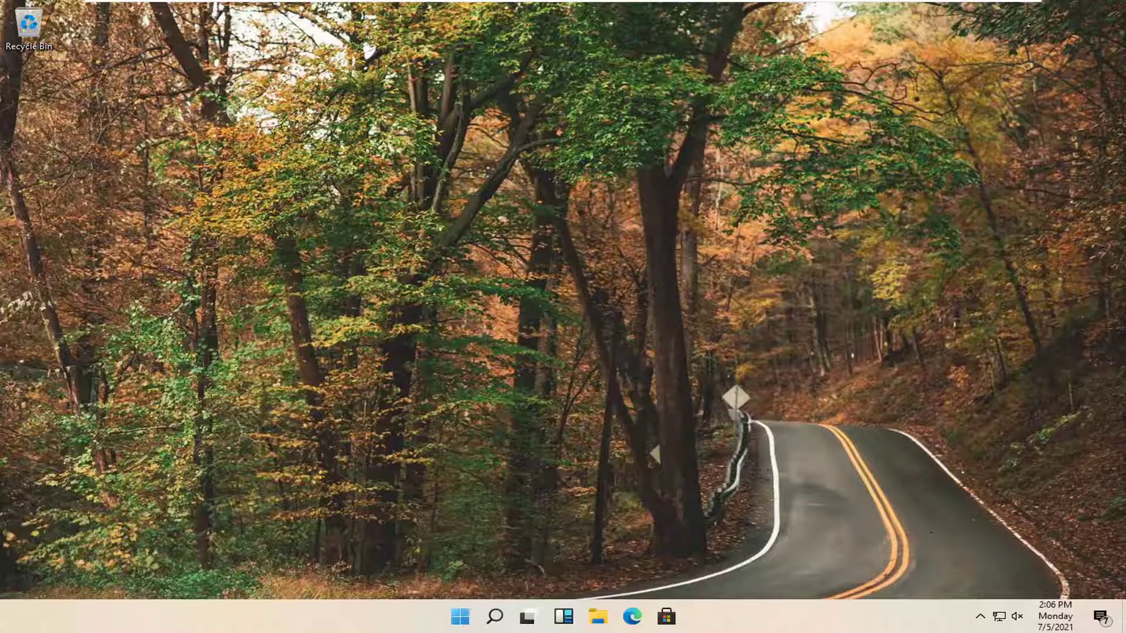
Open File Explorer and browse to Local Disk (C:) via This PC
left_click(600, 620)
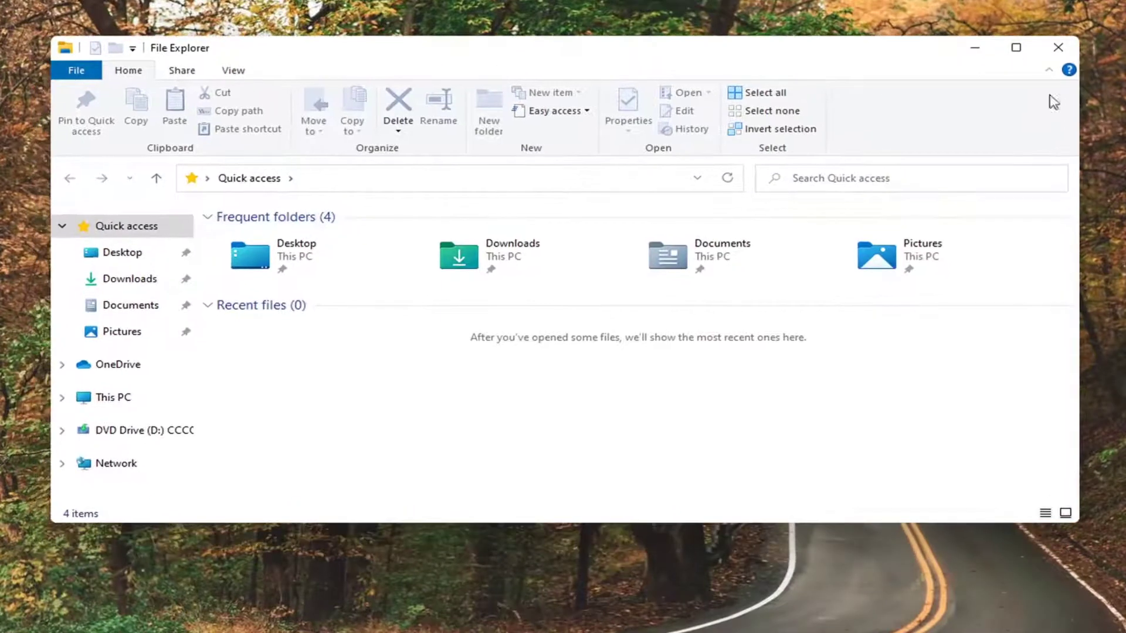
left_click(114, 398)
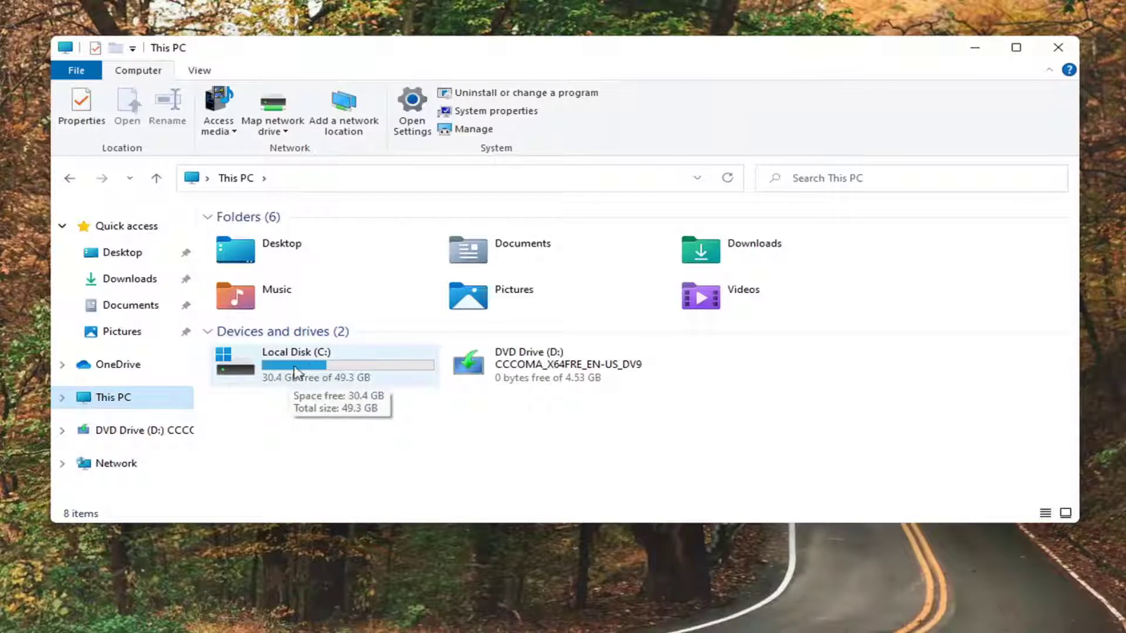
mouse_move(348, 380)
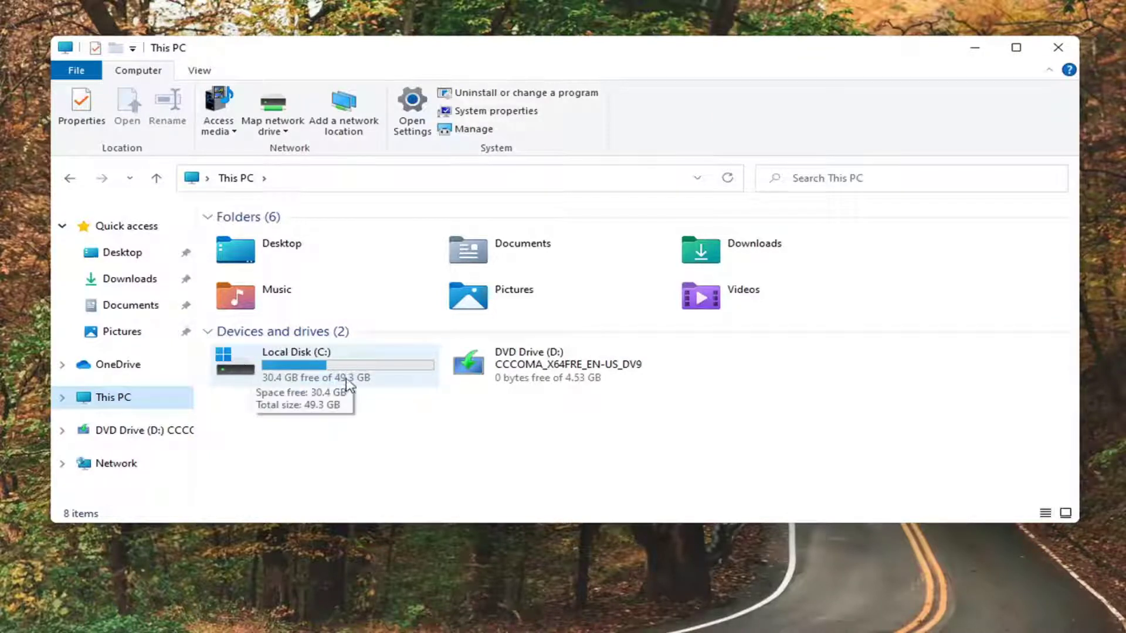
double_click(339, 374)
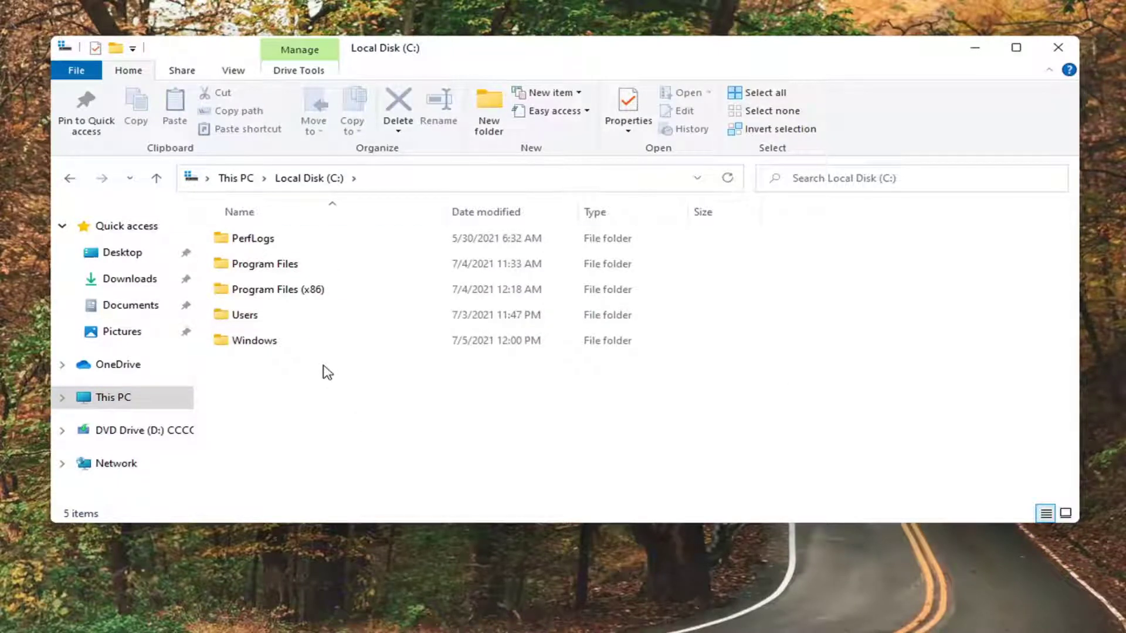
Turn on Hidden items in the View options and select the revealed ProgramData folder
left_click(234, 71)
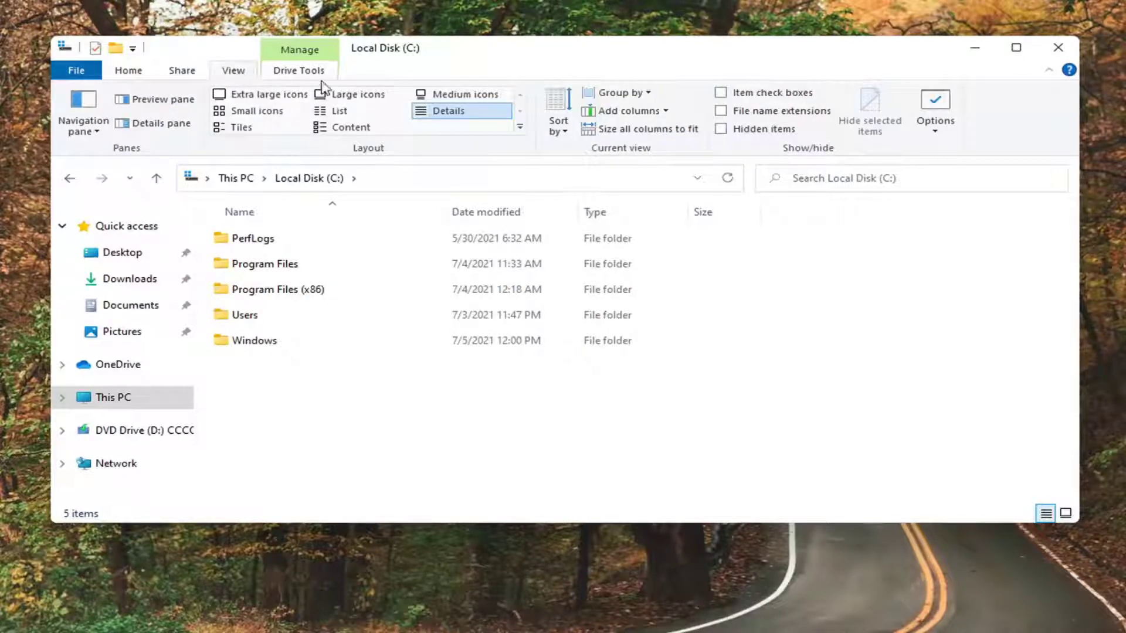
left_click(721, 130)
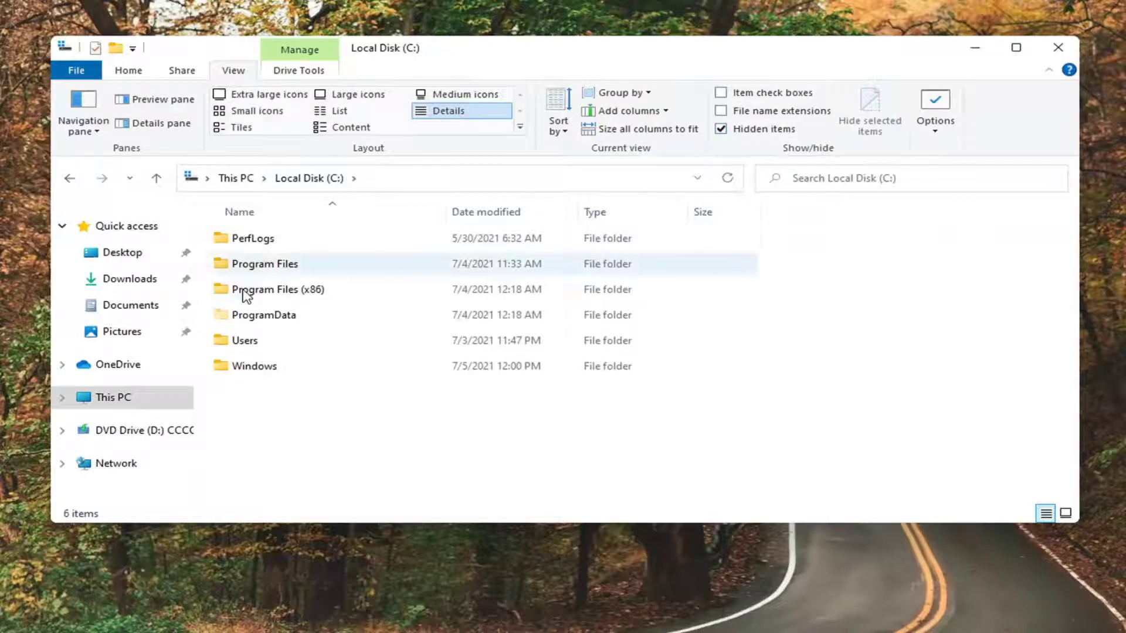
left_click(254, 316)
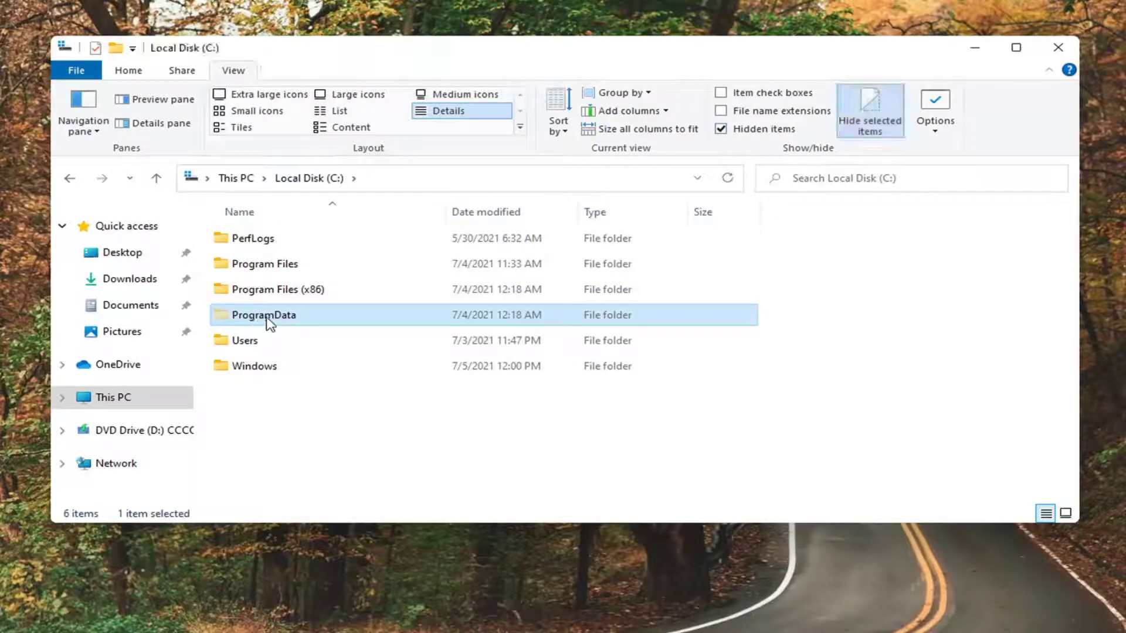
Open ProgramData\Microsoft\Windows Defender\Scans, granting permanent access with Continue
double_click(270, 322)
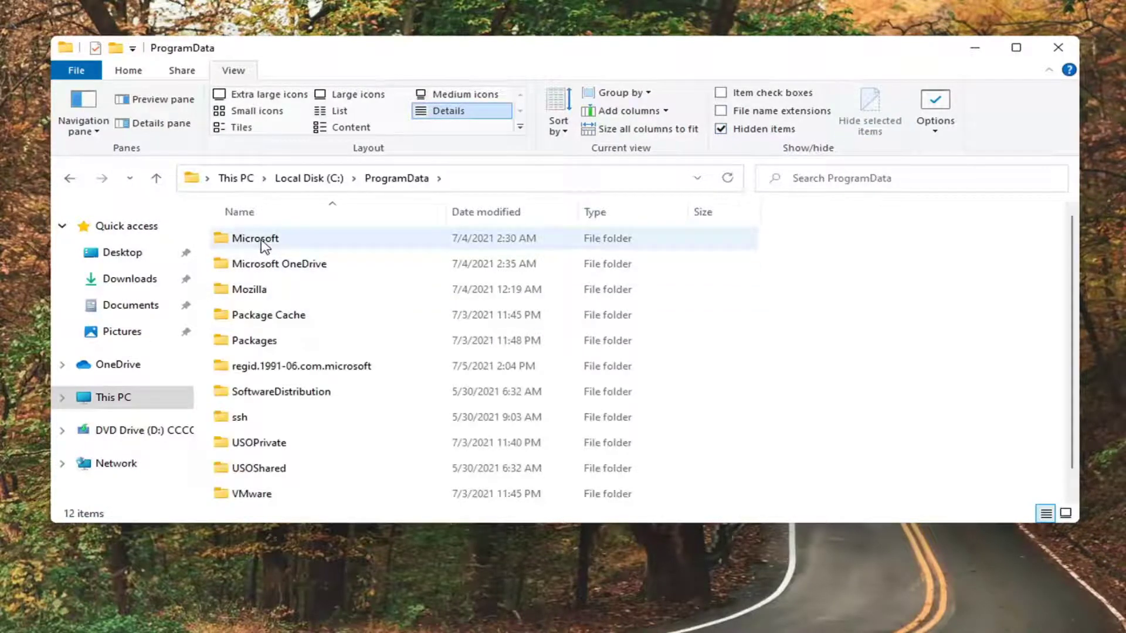
double_click(262, 244)
scroll(287, 352, "down", 5)
scroll(287, 376, "down", 5)
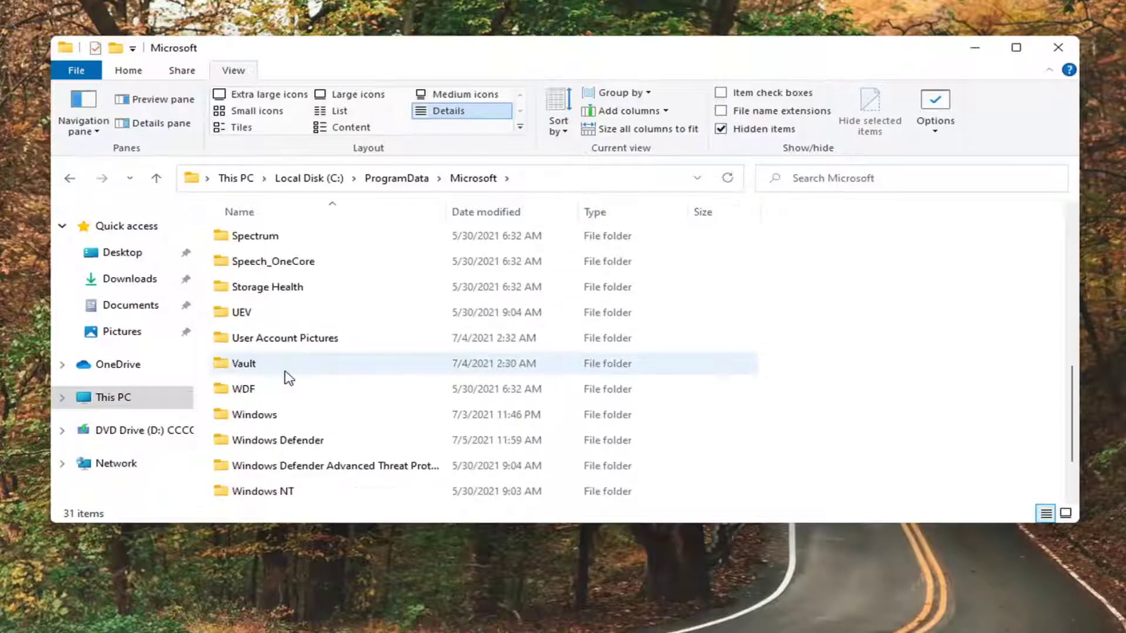
scroll(292, 377, "down", 3)
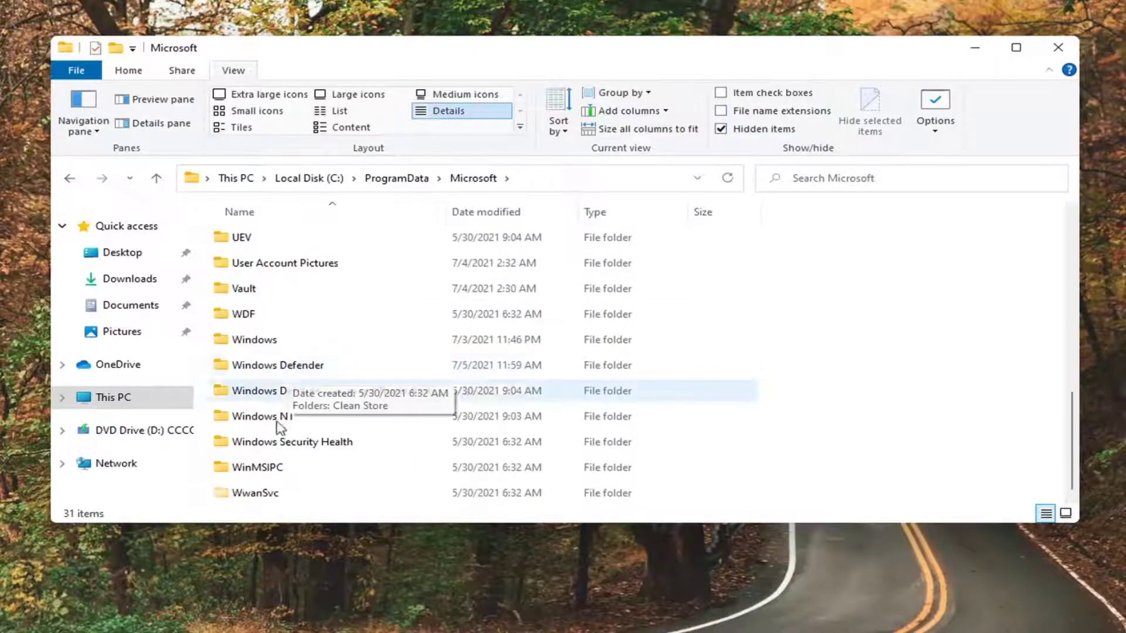
double_click(283, 367)
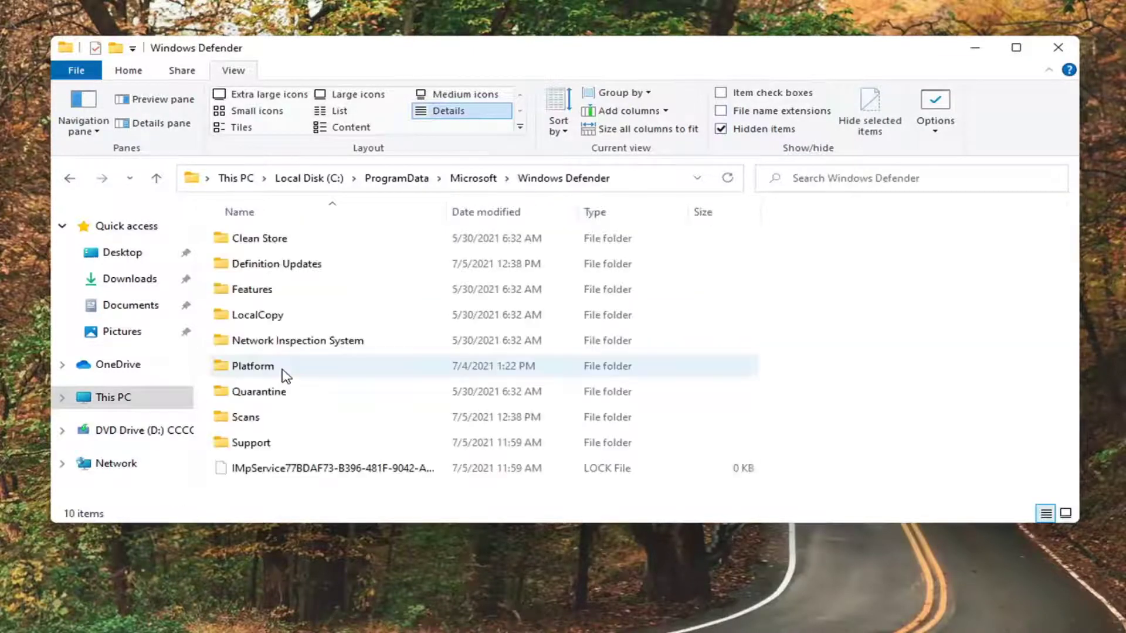
double_click(244, 418)
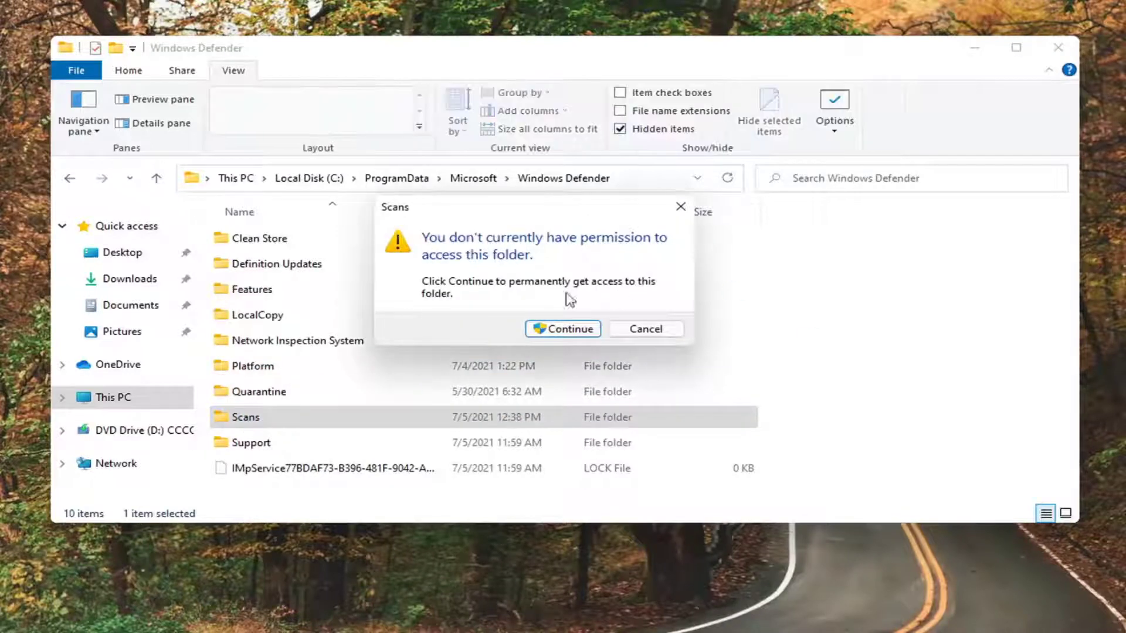
left_click(562, 328)
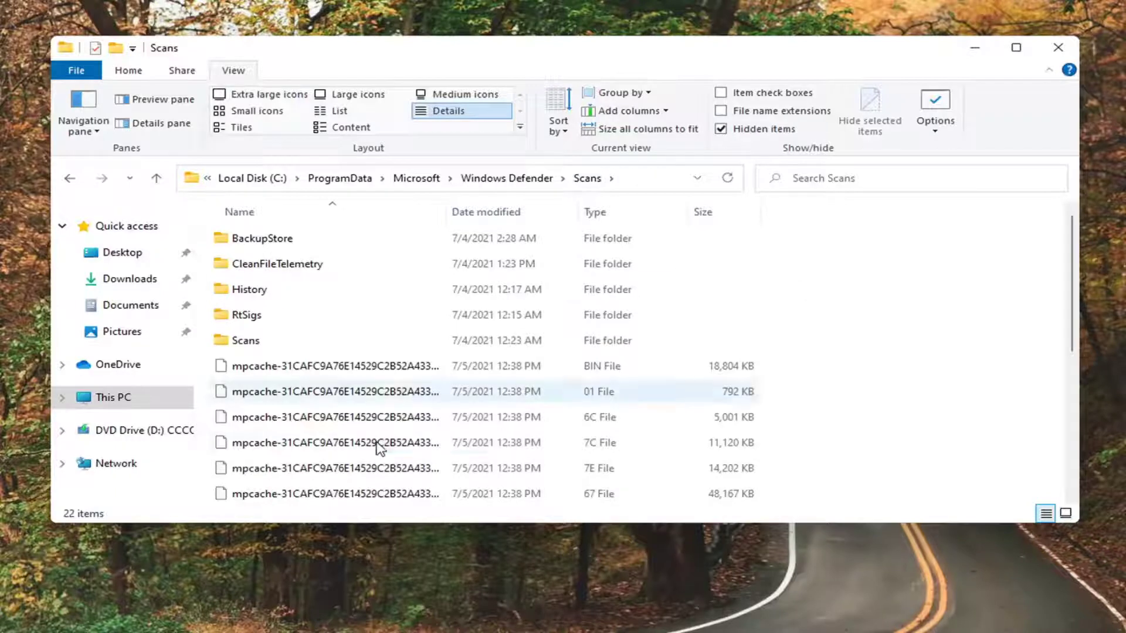
Open the History folder, then its Service subfolder
double_click(262, 294)
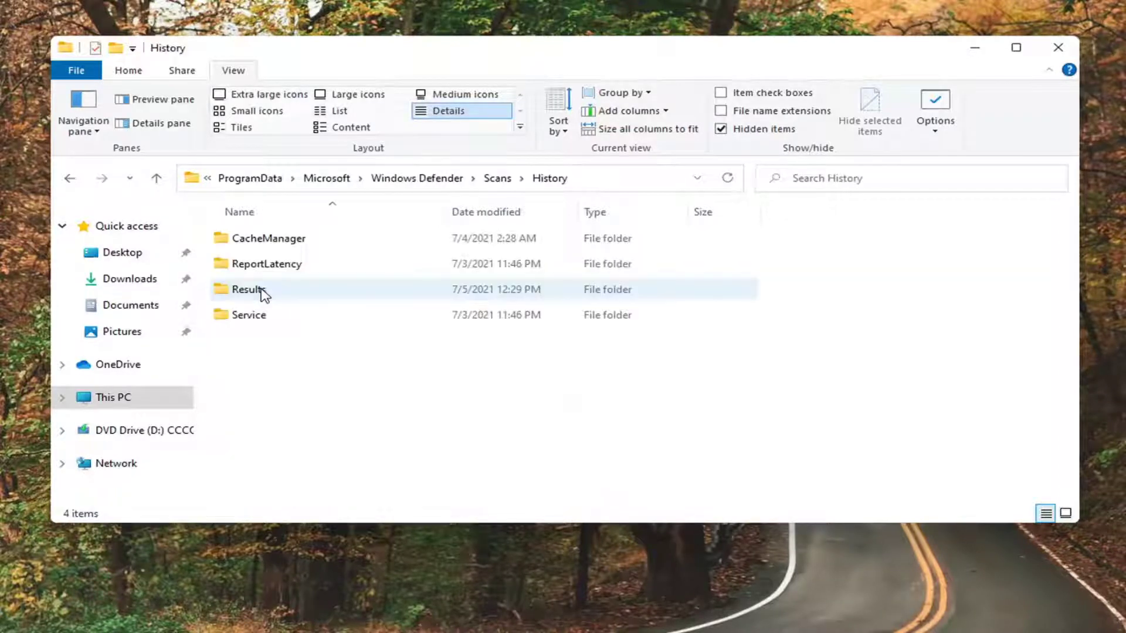
left_click(250, 324)
double_click(251, 324)
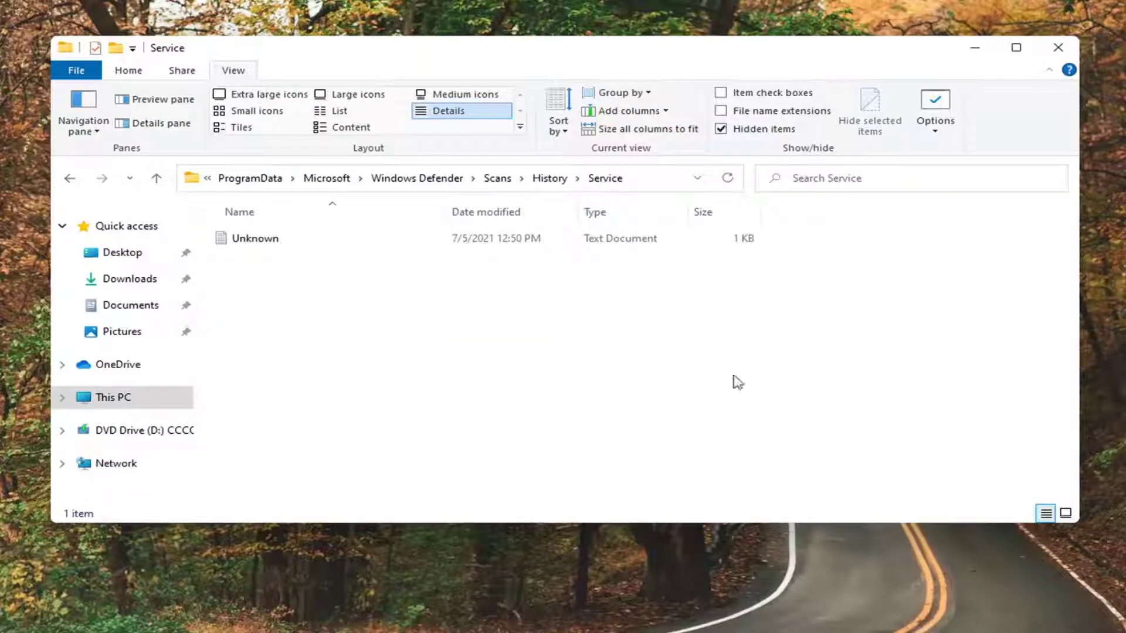
Select the Unknown file and delete it from the context menu
left_click_drag(669, 370, 291, 242)
right_click(300, 240)
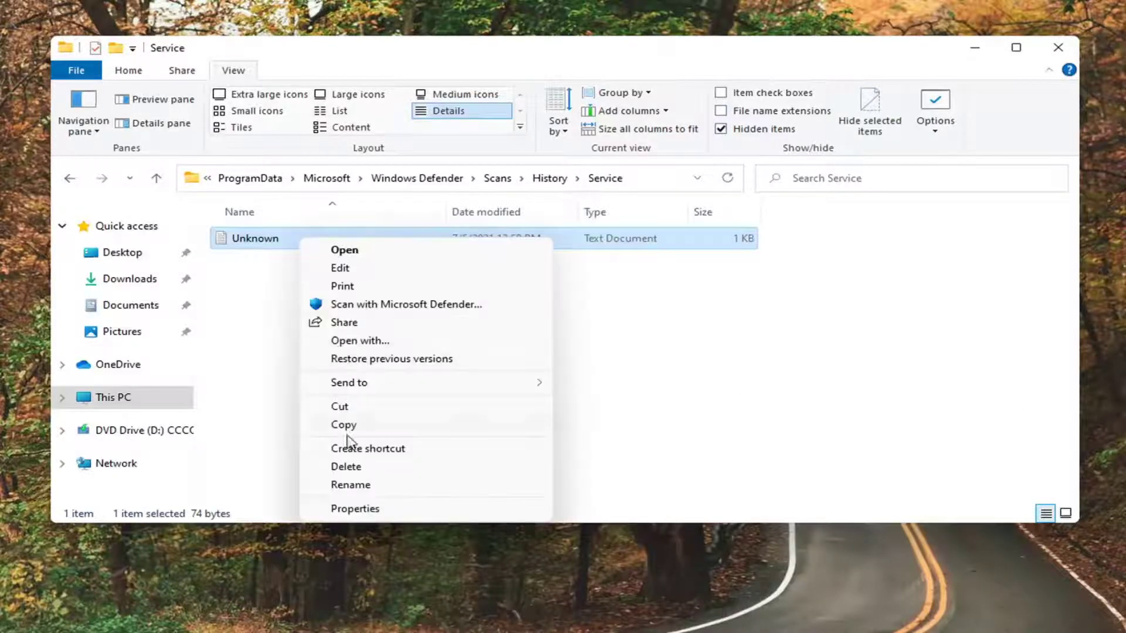
left_click(345, 467)
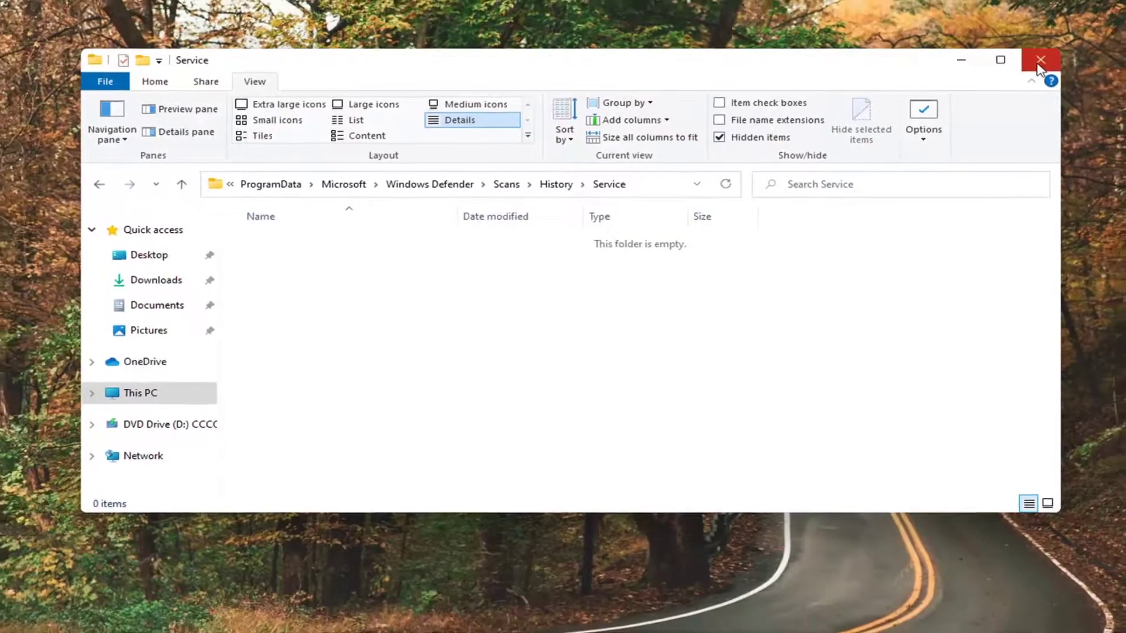
Close the File Explorer window with its X button, leaving the desktop visible
left_click(1041, 62)
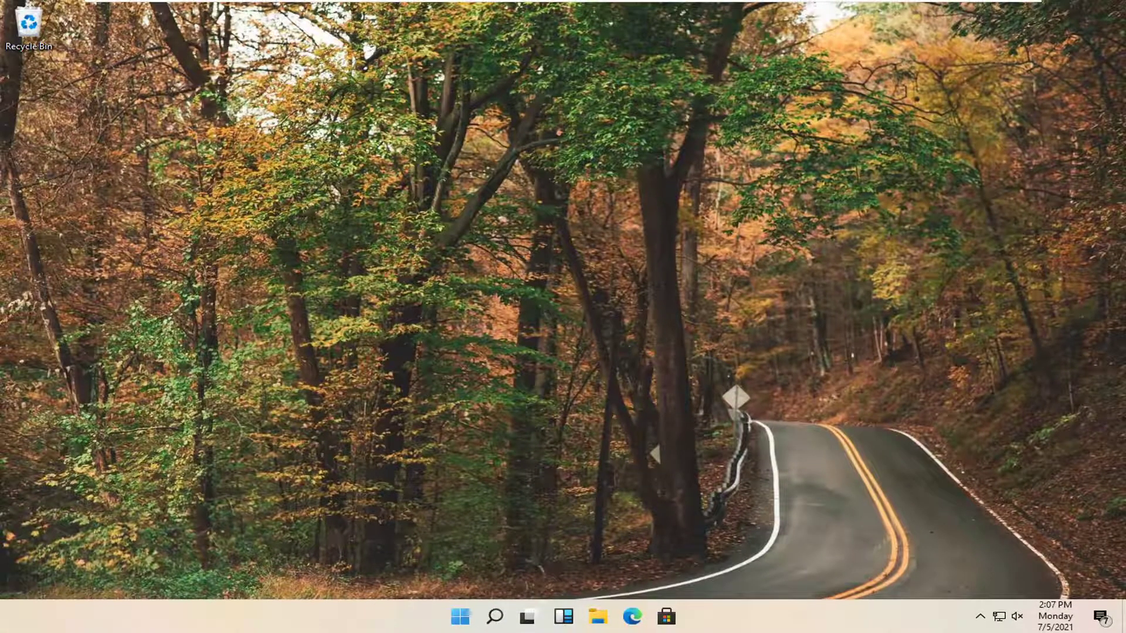